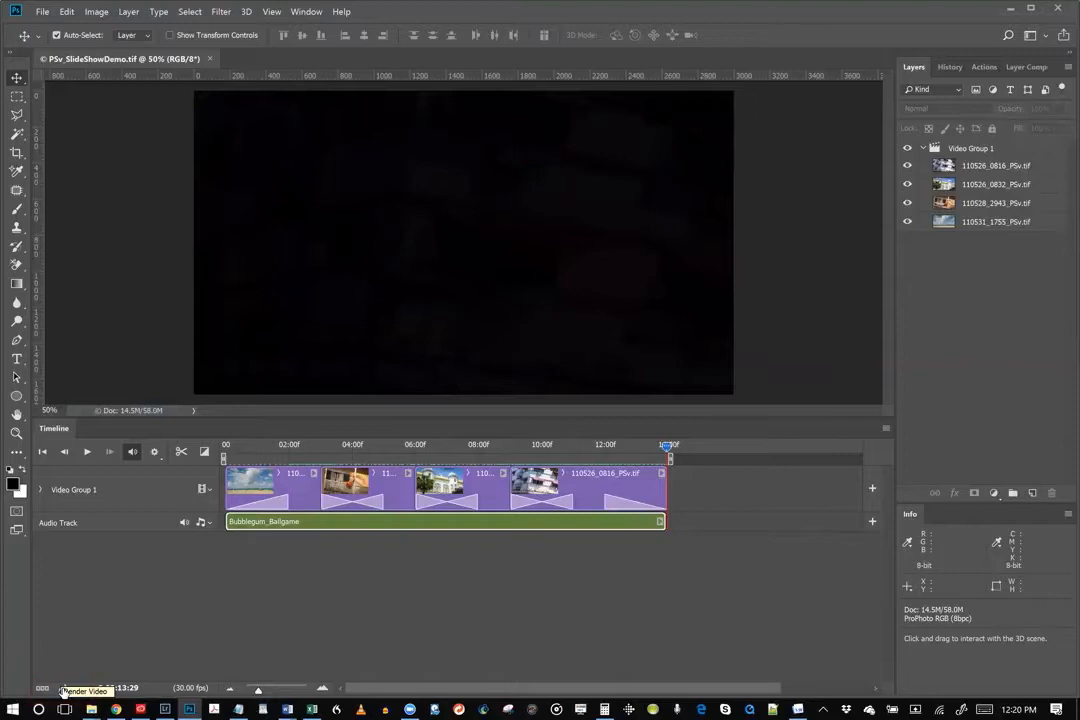
# Step: Open the Render Video settings for the slideshow and check the render destination folder without changing it
pyautogui.click(63, 690)
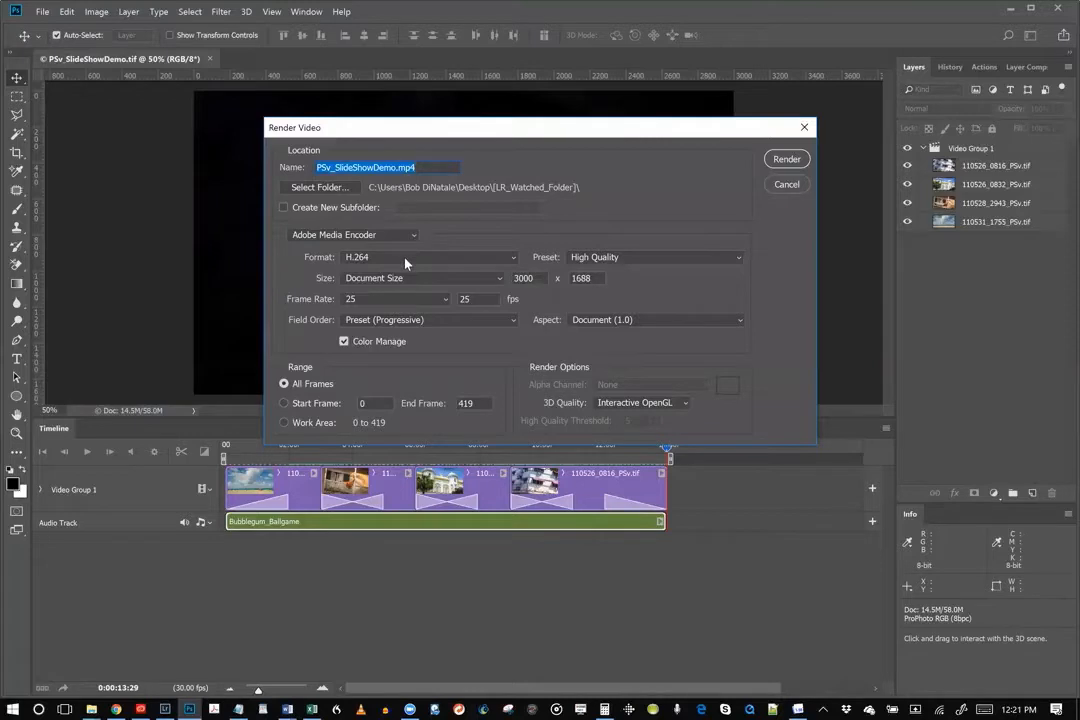
pyautogui.click(322, 187)
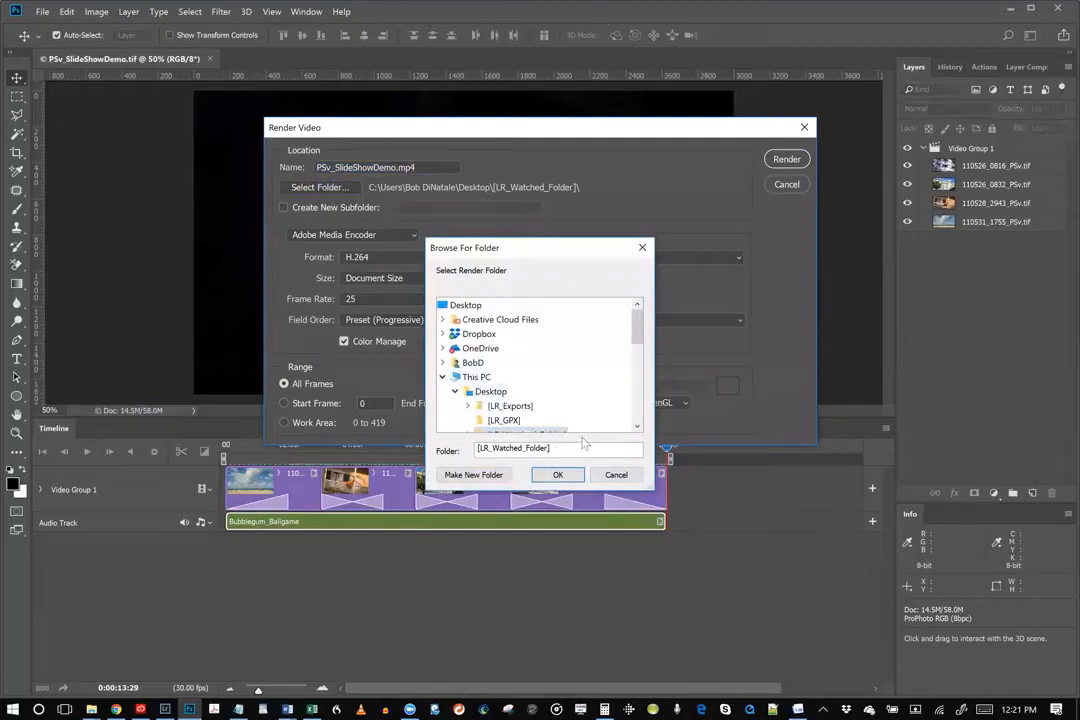
pyautogui.click(613, 475)
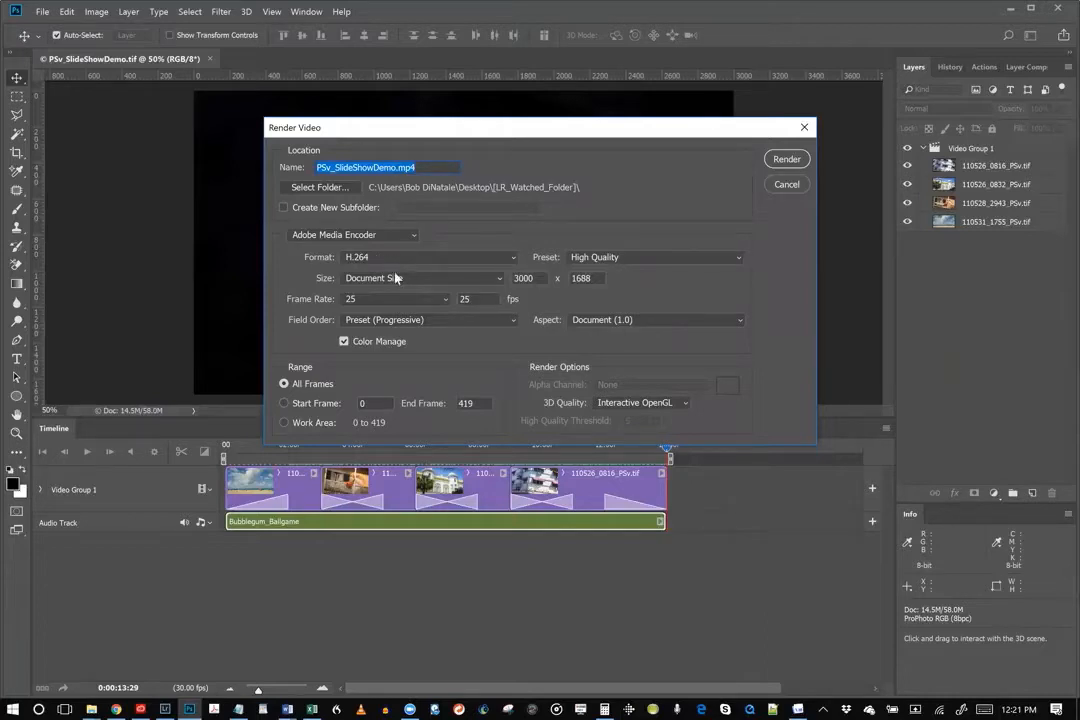
# Step: Try the Low Quality render preset, look through the other presets, and return to High Quality
pyautogui.click(612, 259)
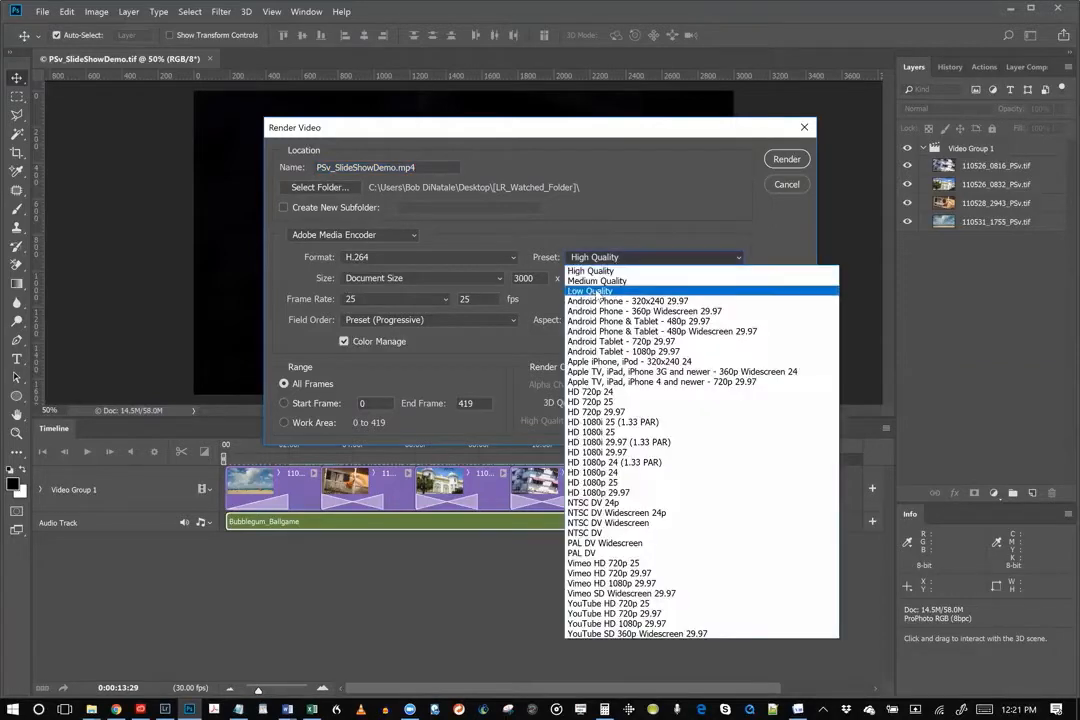
pyautogui.click(605, 291)
pyautogui.click(617, 262)
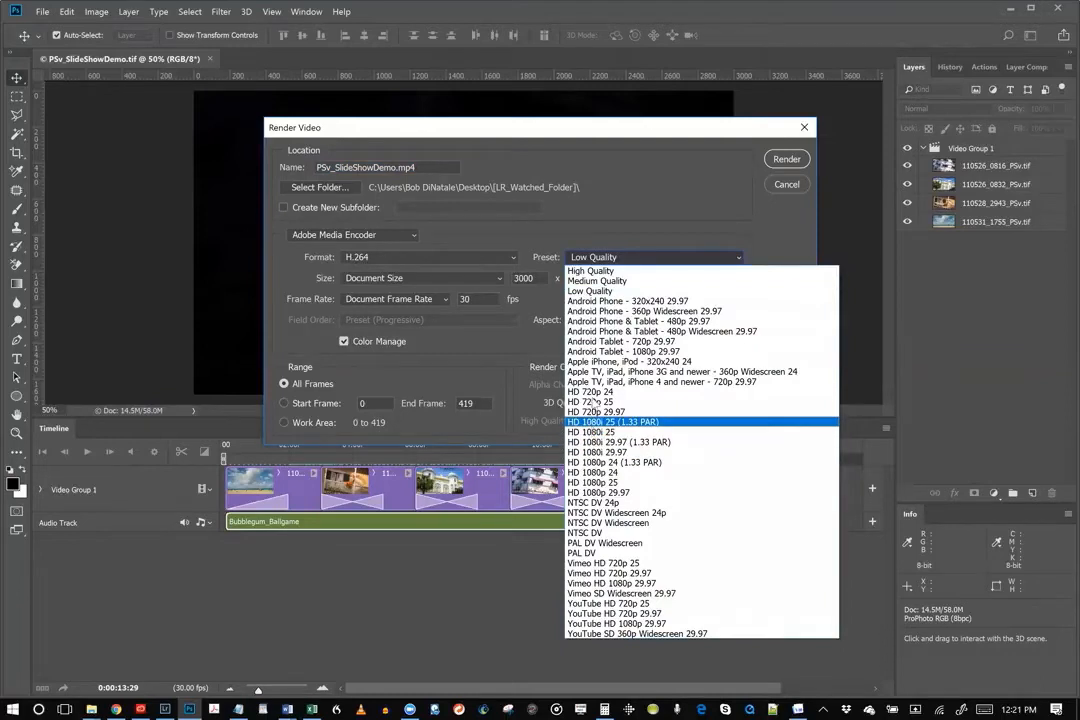
pyautogui.click(627, 258)
pyautogui.click(627, 258)
pyautogui.click(618, 271)
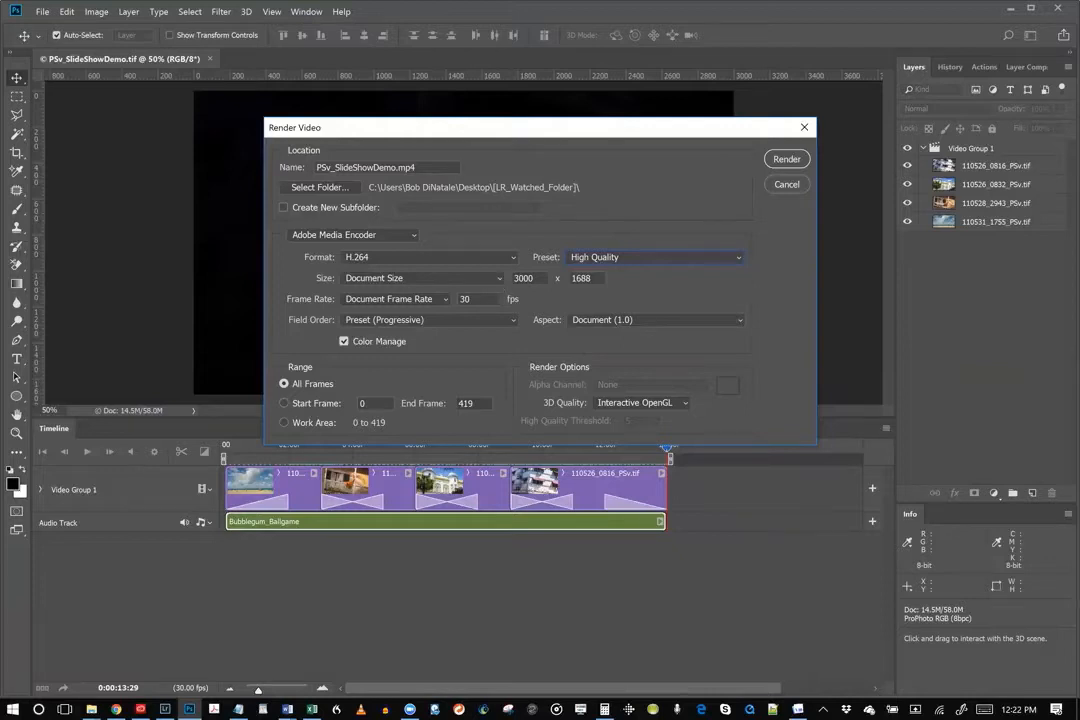
# Step: Set the frame rate to 25 fps and render all frames to PSv_SlideShowDemo.mp4
pyautogui.click(445, 300)
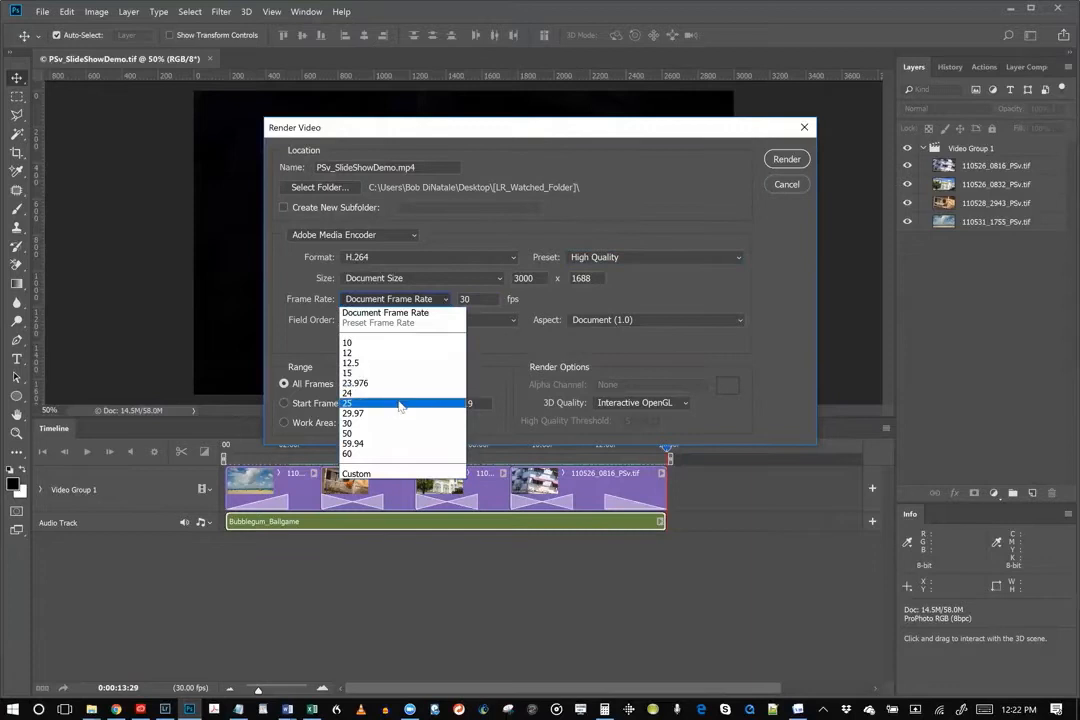
pyautogui.click(399, 403)
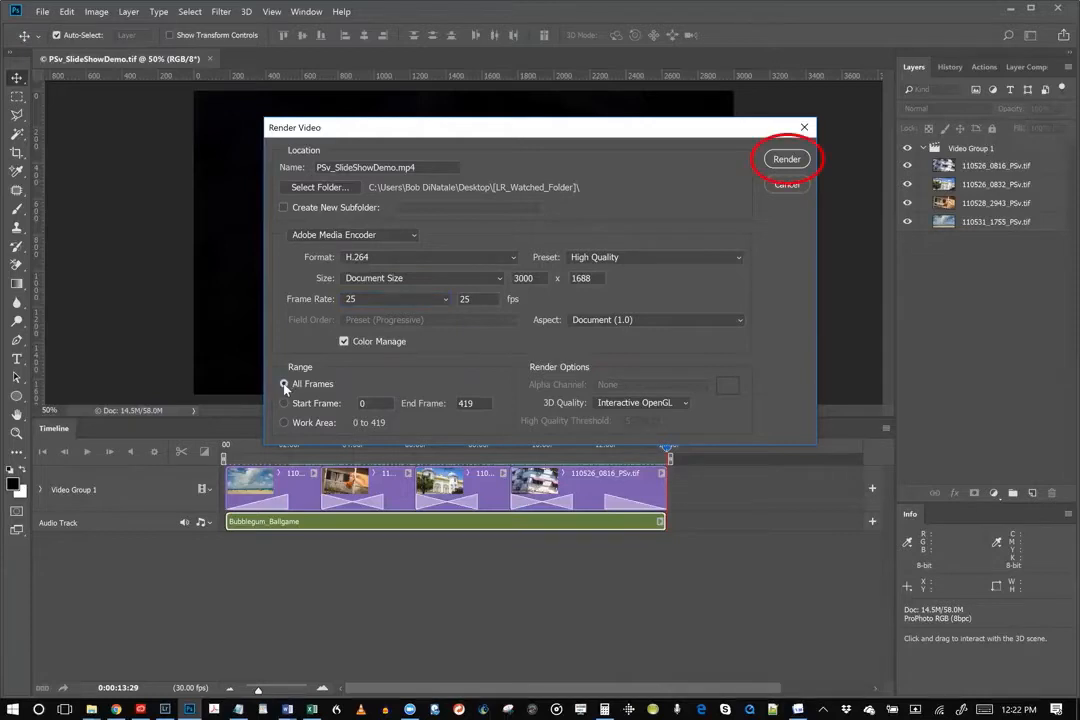
pyautogui.click(784, 162)
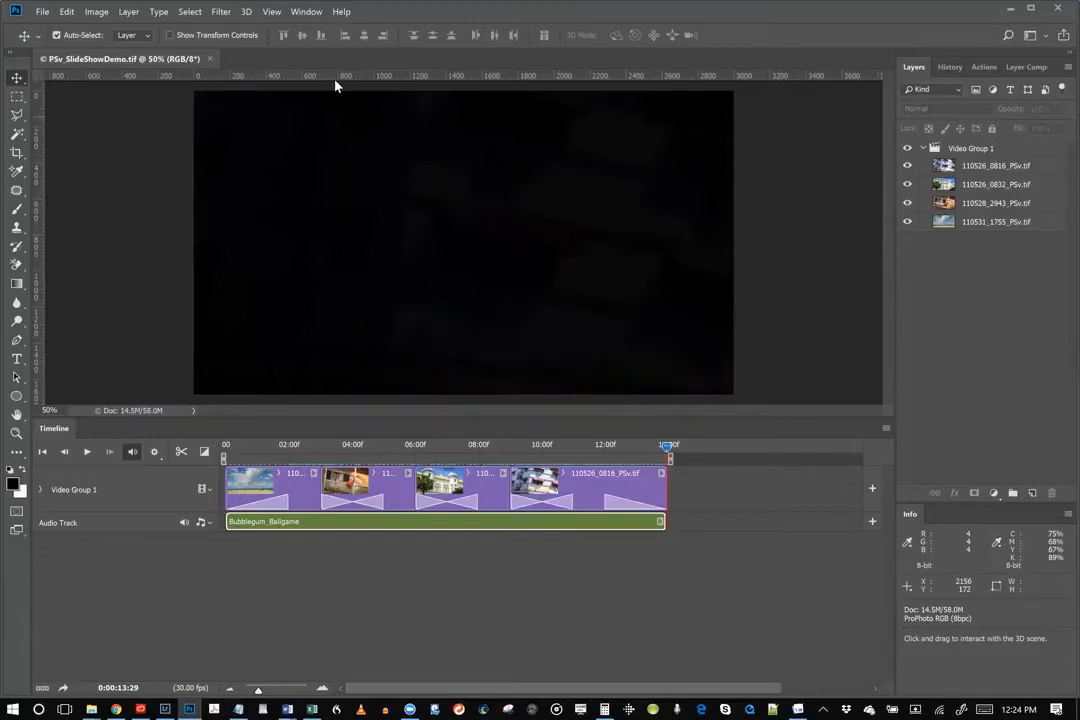
# Step: Close the PSv_SlideShowDemo.tif document
pyautogui.click(42, 12)
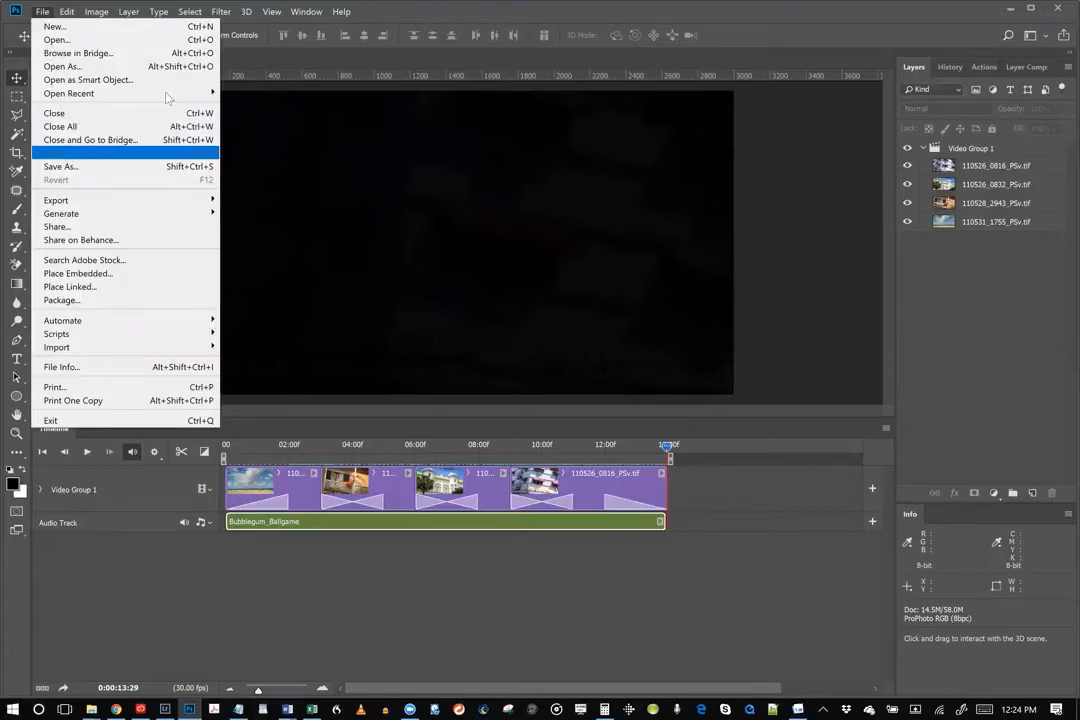
pyautogui.click(243, 64)
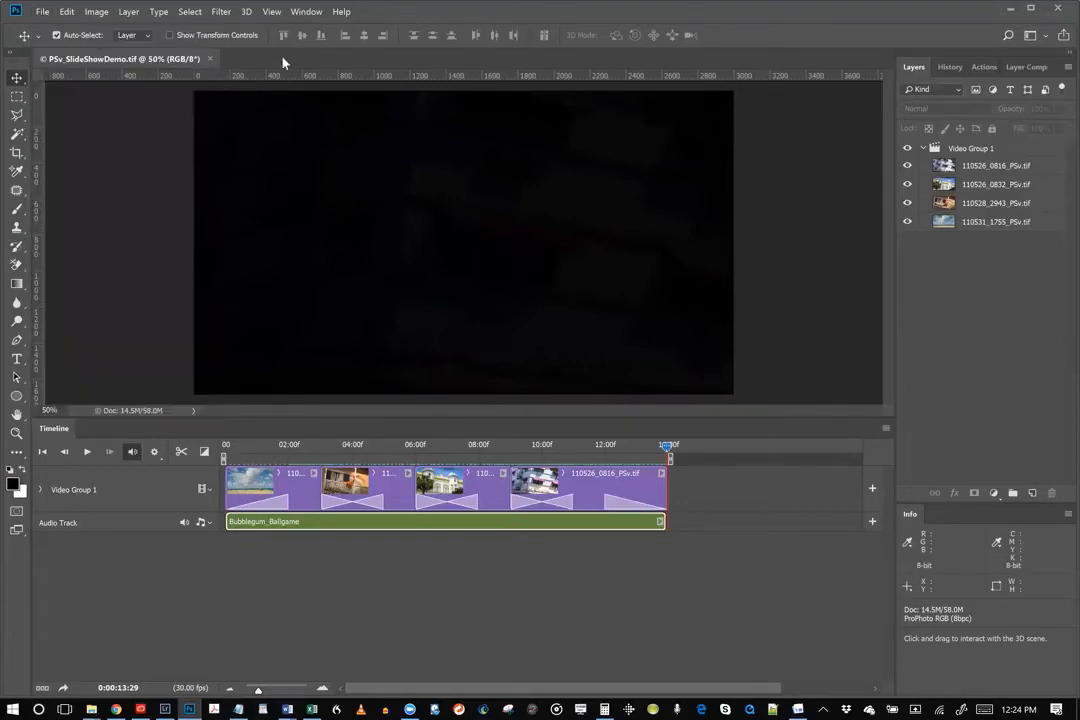
pyautogui.click(211, 60)
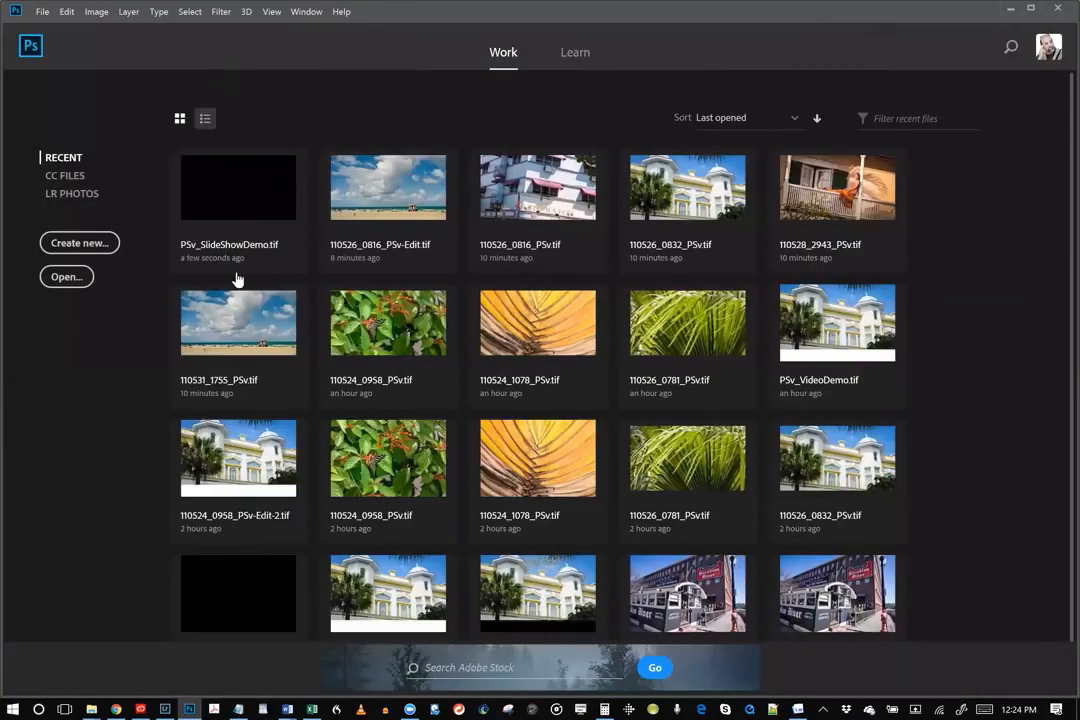
# Step: Switch to Lightroom Classic and open the original PSv_SlideShowDemo.tif for editing in Adobe Photoshop CC 2018
pyautogui.click(166, 707)
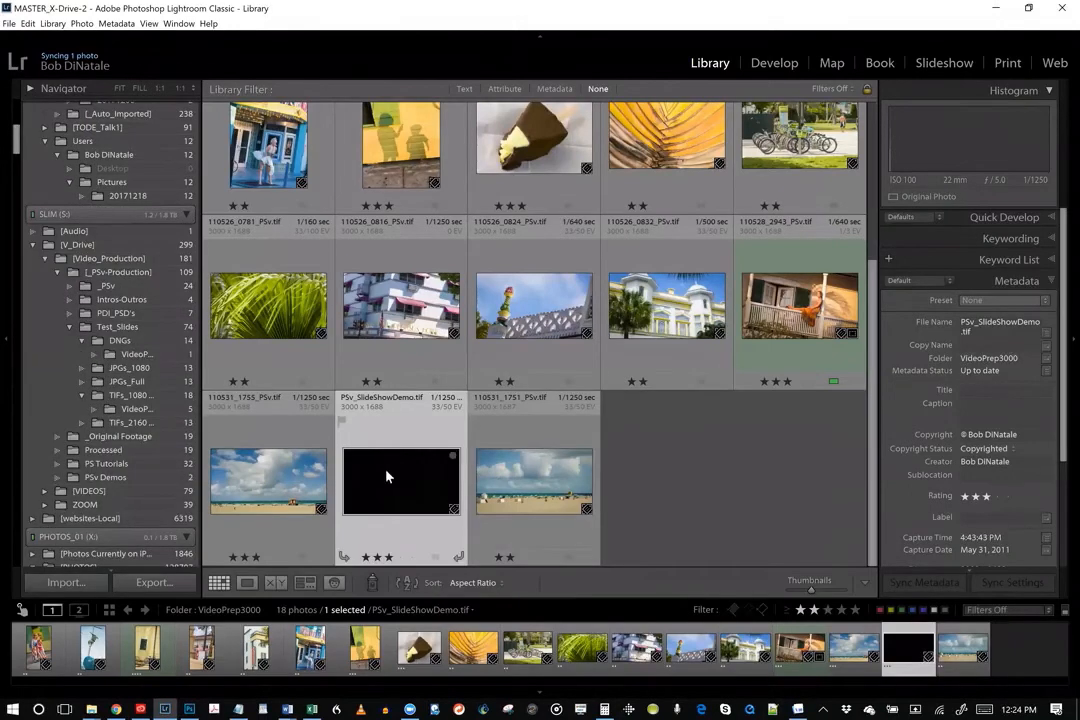
pyautogui.rightClick(387, 472)
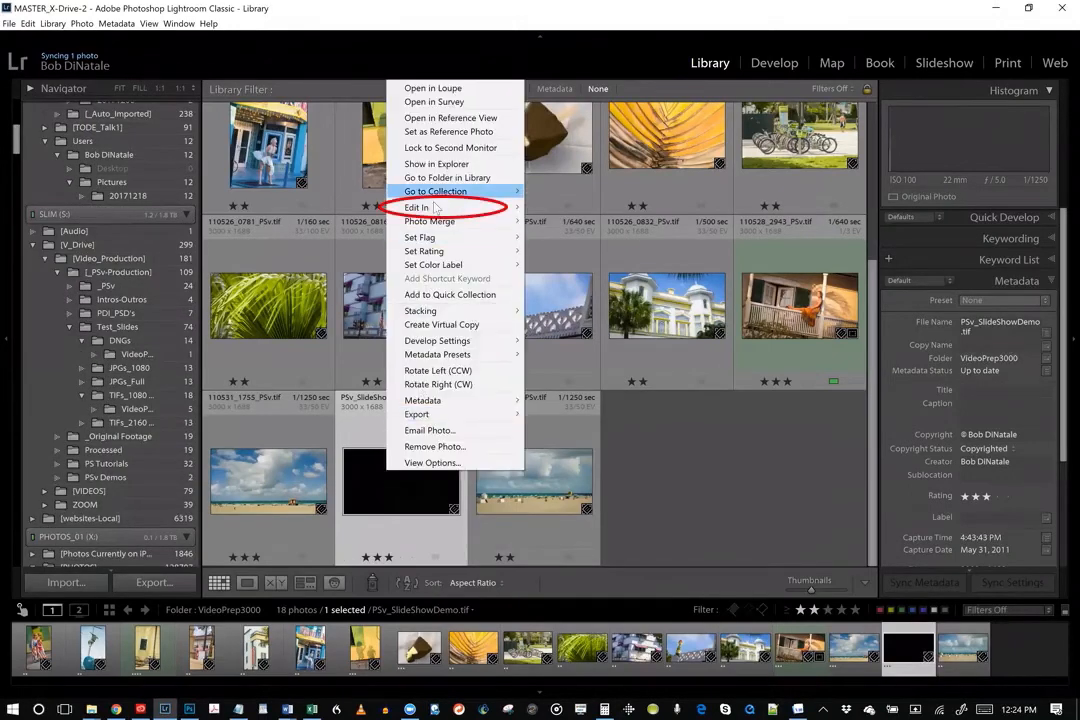
pyautogui.moveTo(435, 207)
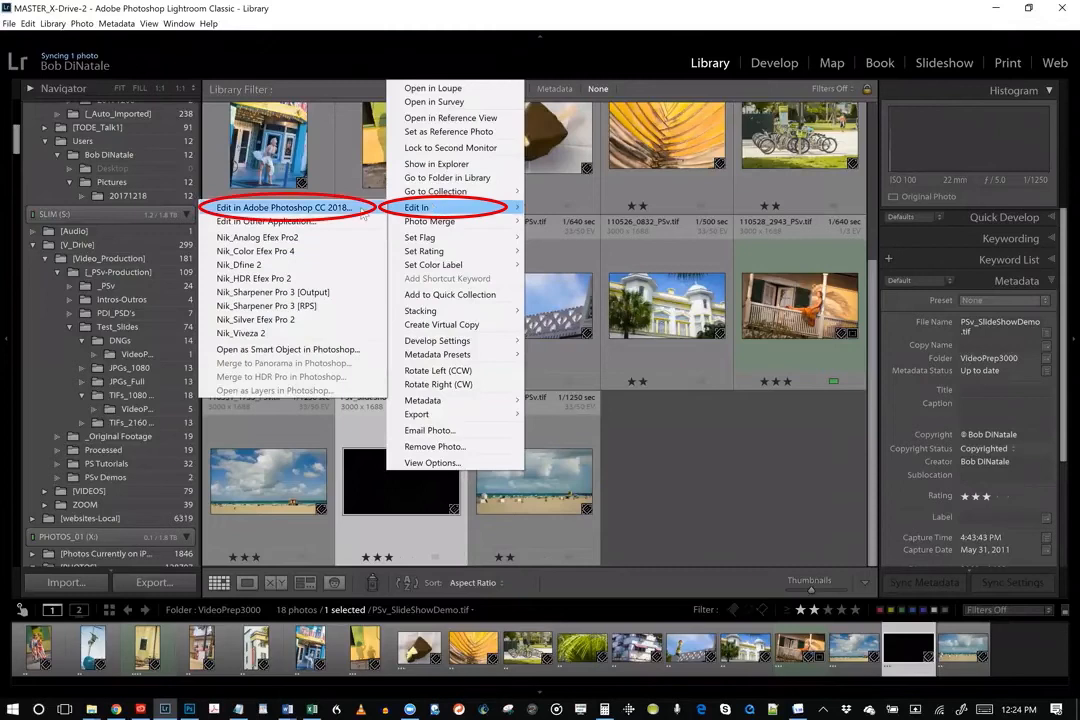
pyautogui.click(283, 207)
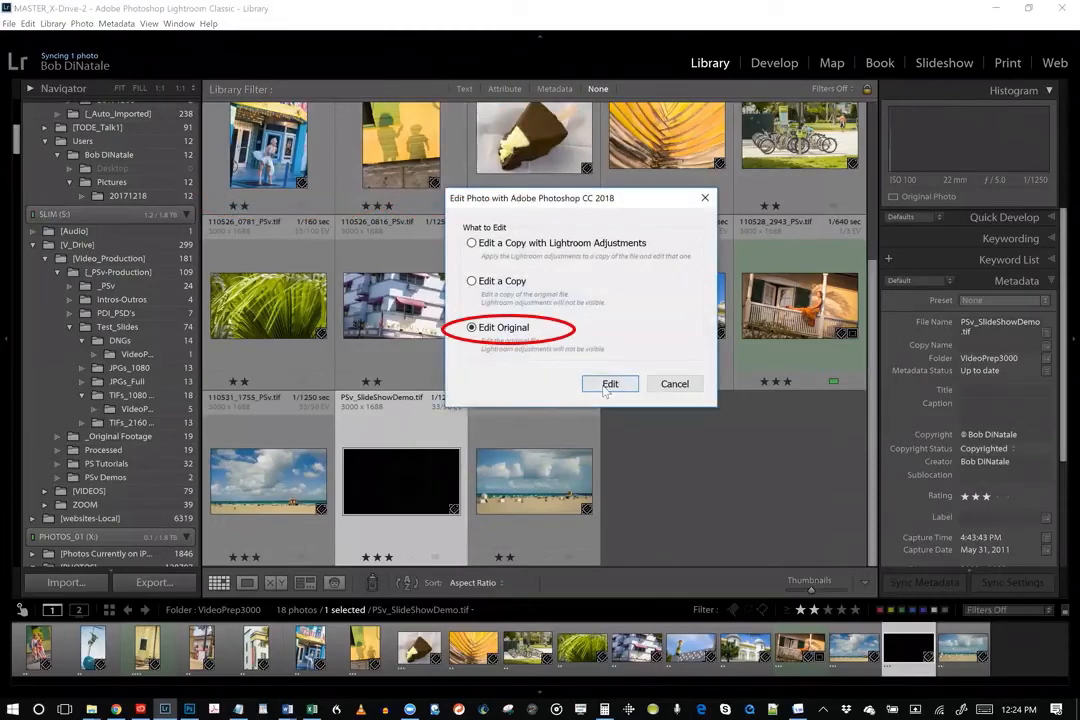
pyautogui.click(604, 387)
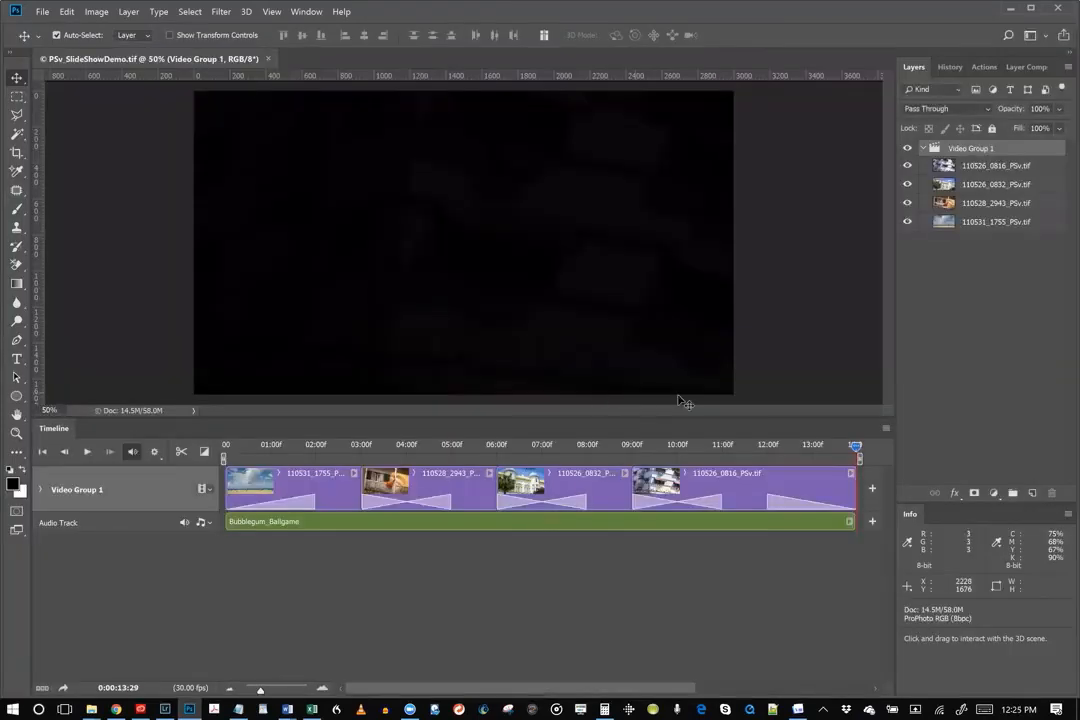
# Step: Move the timeline playhead to 0:00:06:19 and save the document with that frame as its preview
pyautogui.click(524, 445)
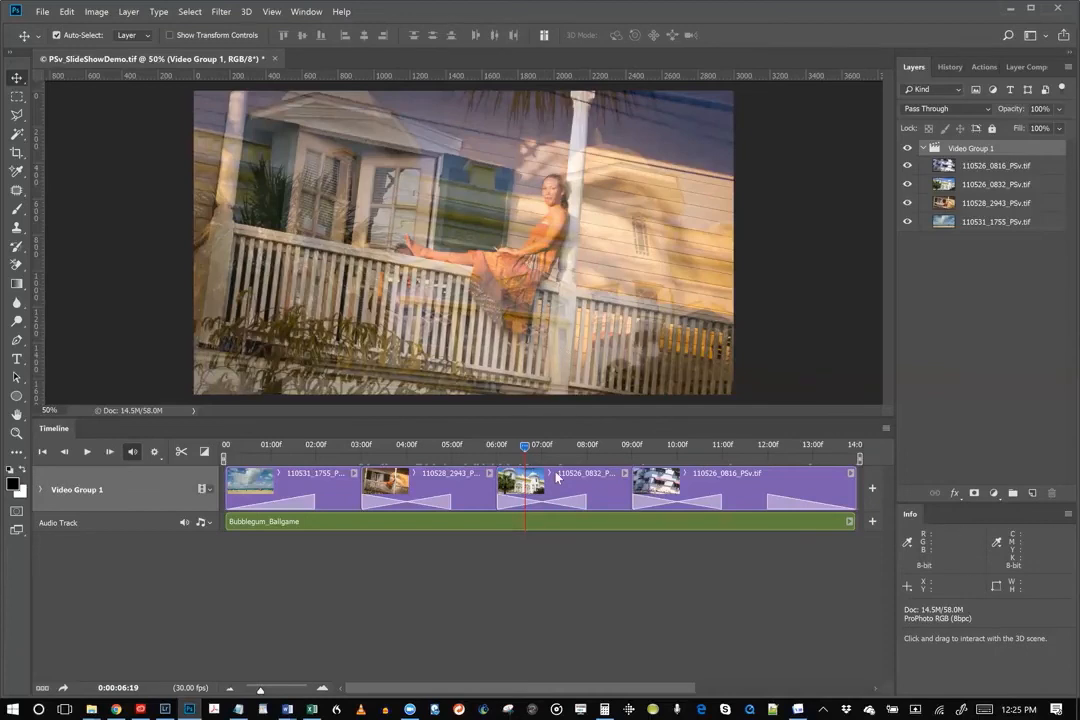
pyautogui.click(42, 11)
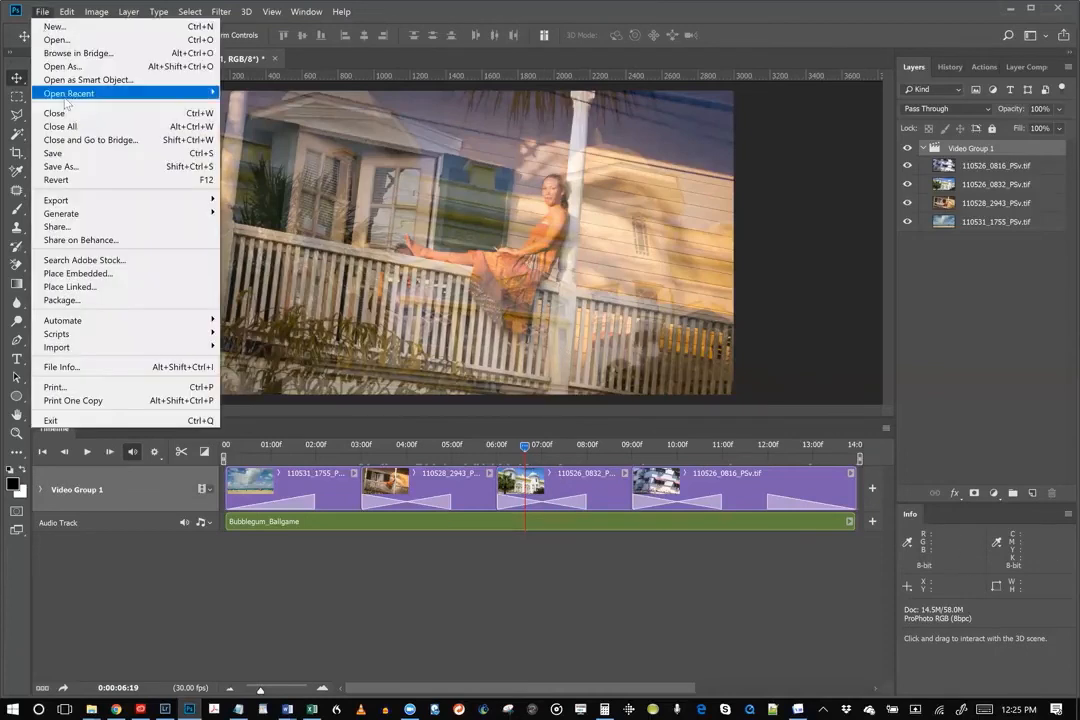
pyautogui.click(60, 153)
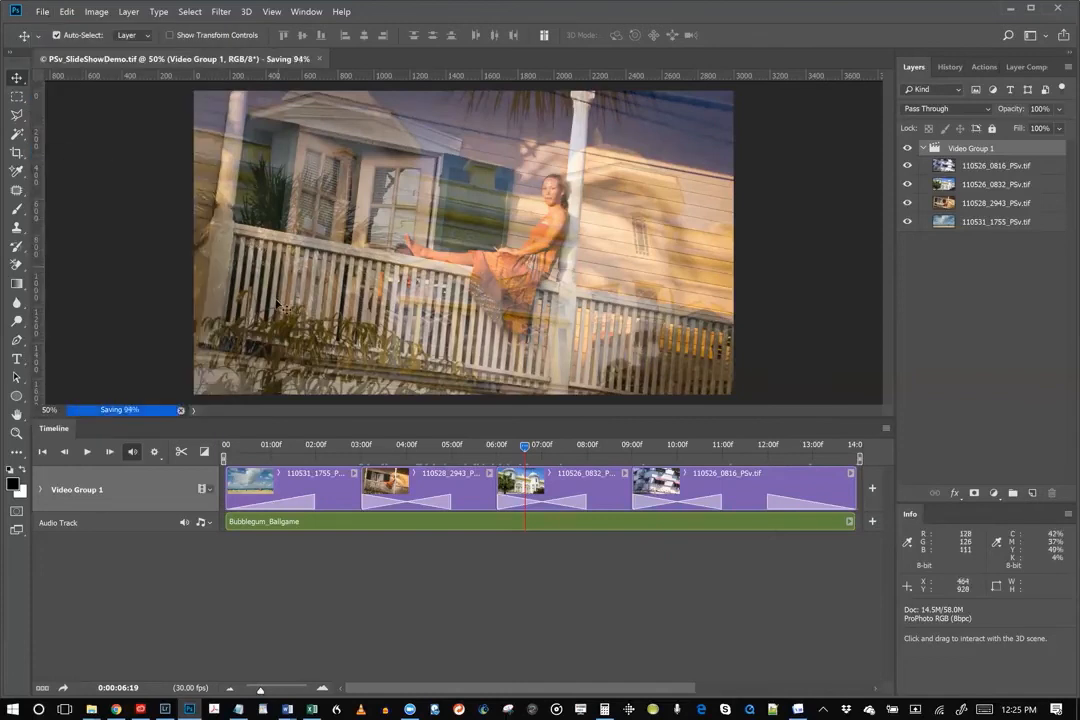
# Step: Switch back to Lightroom Classic, show the Previous Import, and play PSv_SlideShowDemo.mp4 in Loupe view
pyautogui.click(168, 706)
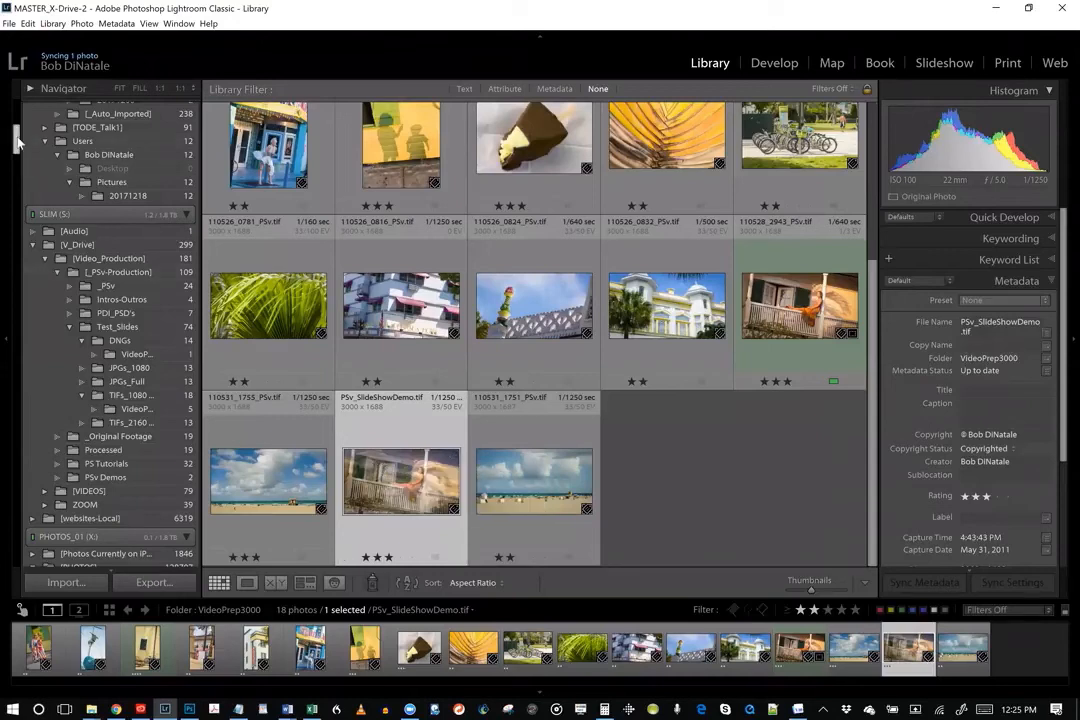
pyautogui.moveTo(16, 141); pyautogui.dragTo(16, 112)
pyautogui.click(69, 167)
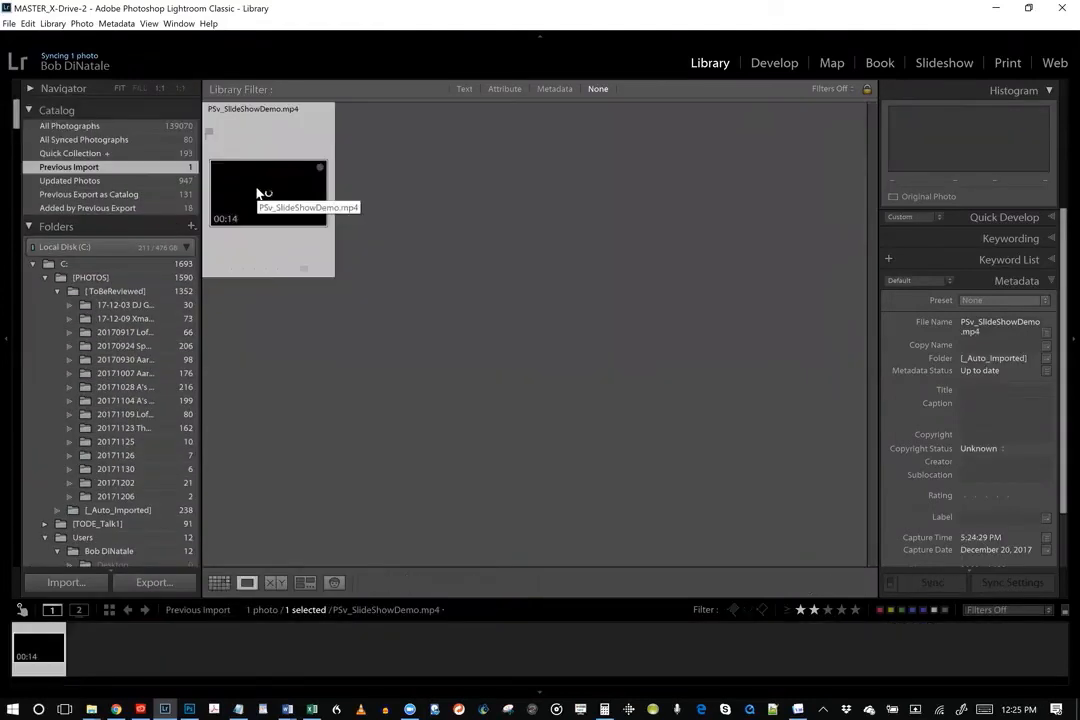
pyautogui.doubleClick(257, 192)
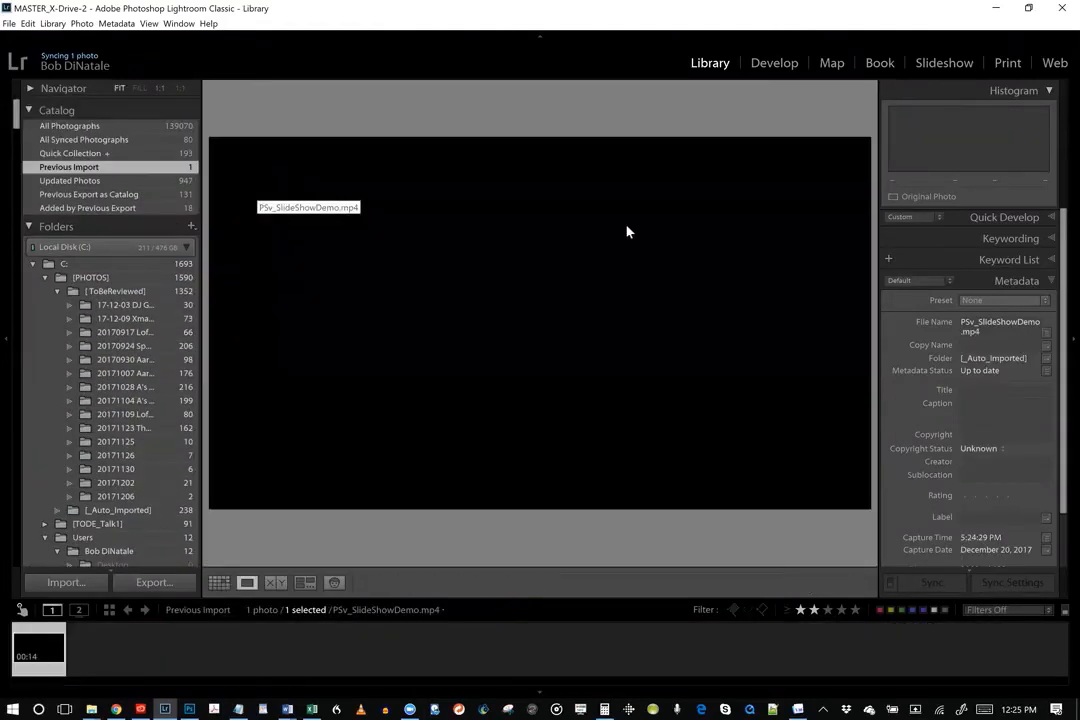
pyautogui.press('space')
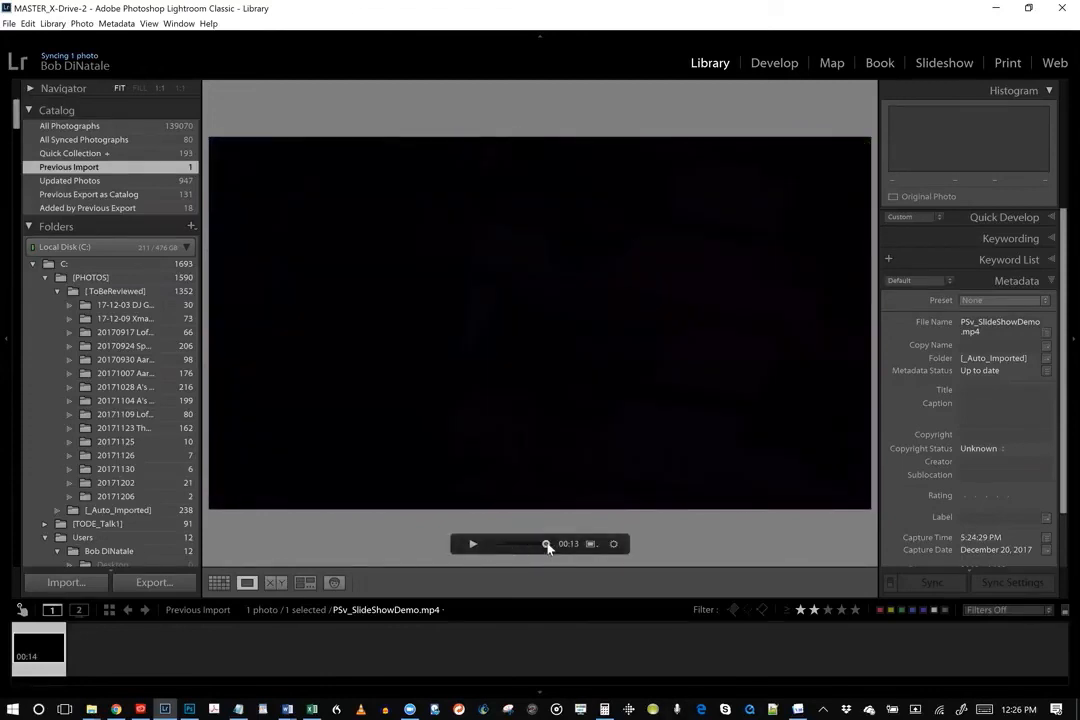
# Step: Set the frame at 00:04 as the video's poster frame and return to Grid view
pyautogui.moveTo(510, 548); pyautogui.dragTo(519, 547)
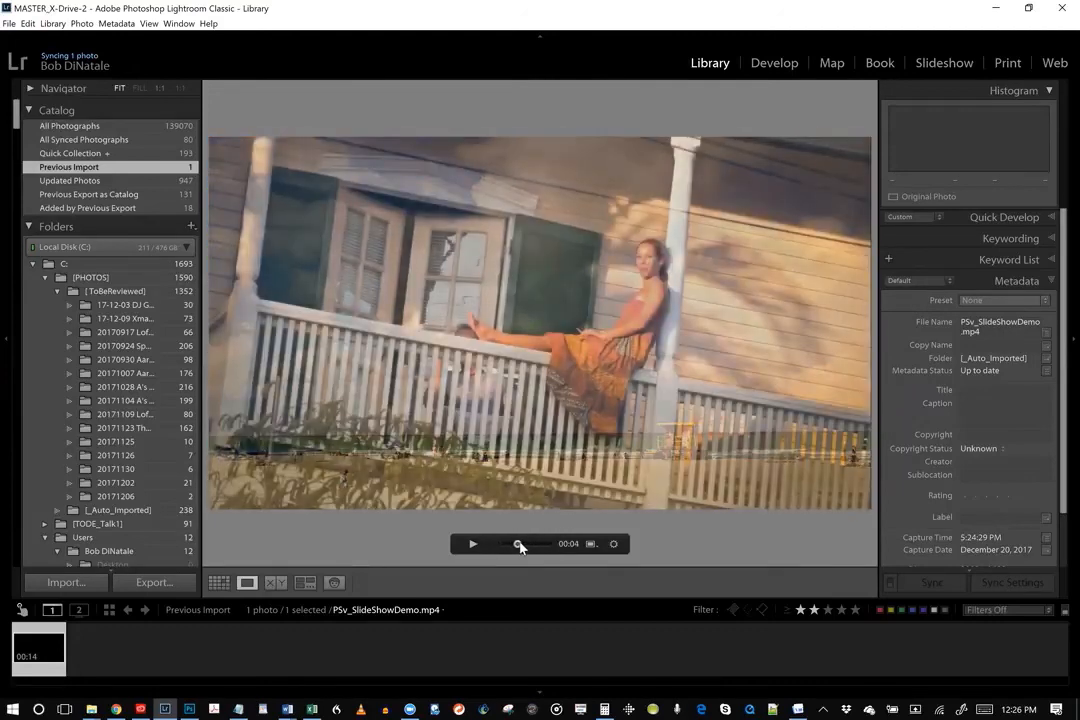
pyautogui.click(591, 544)
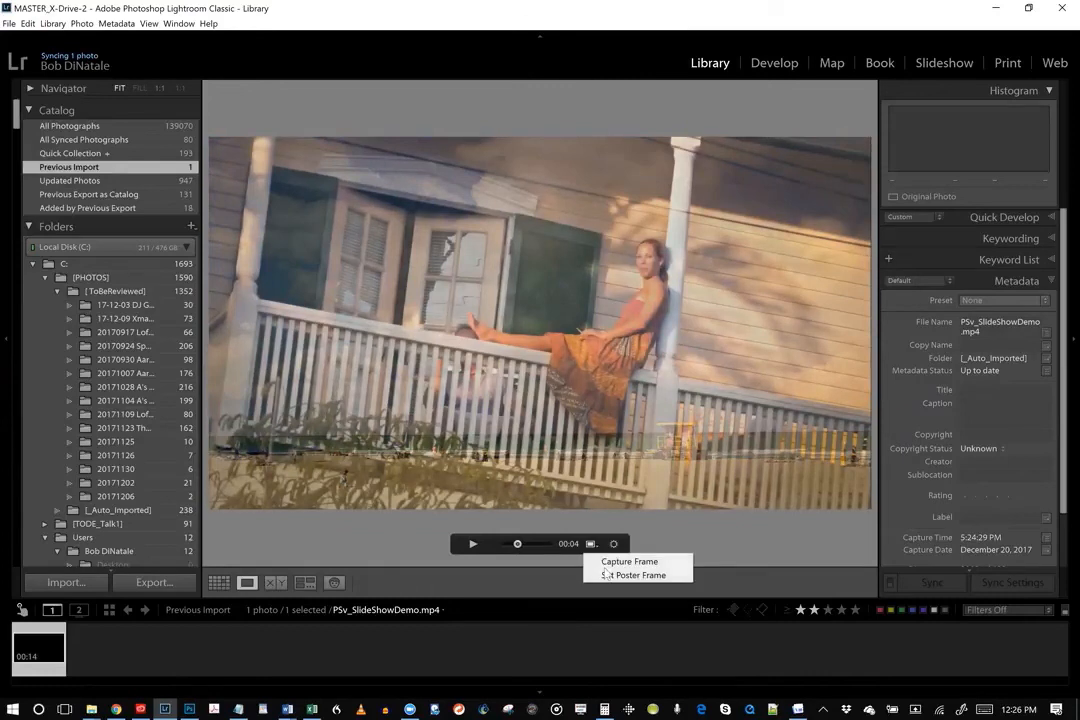
pyautogui.click(607, 575)
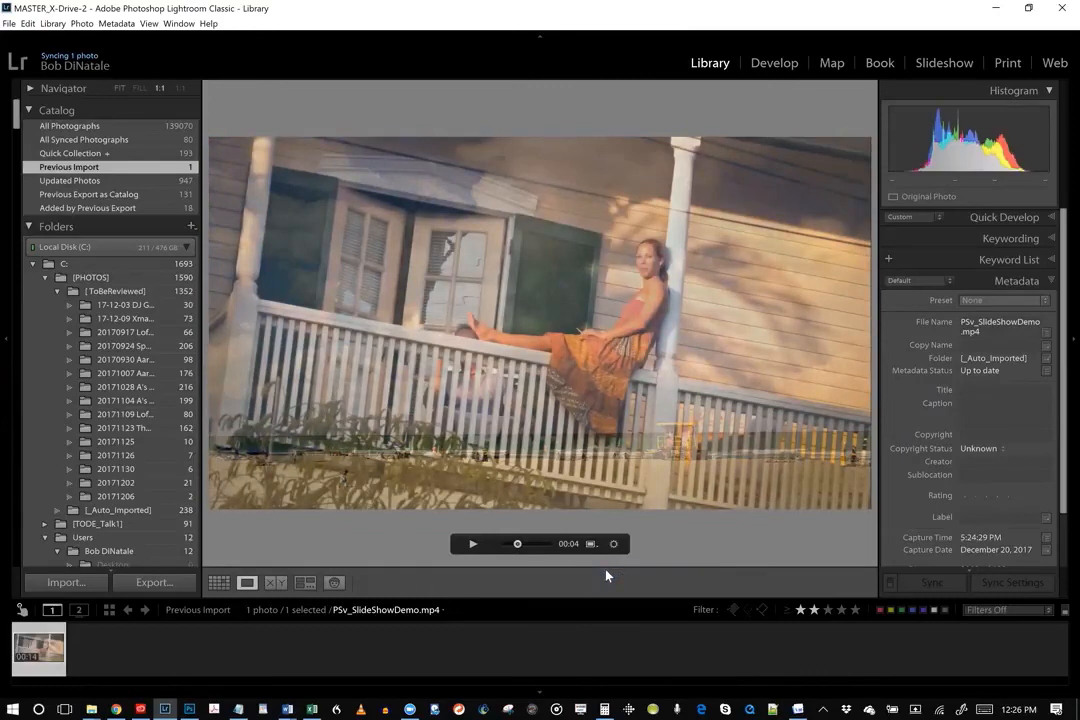
pyautogui.press('g')
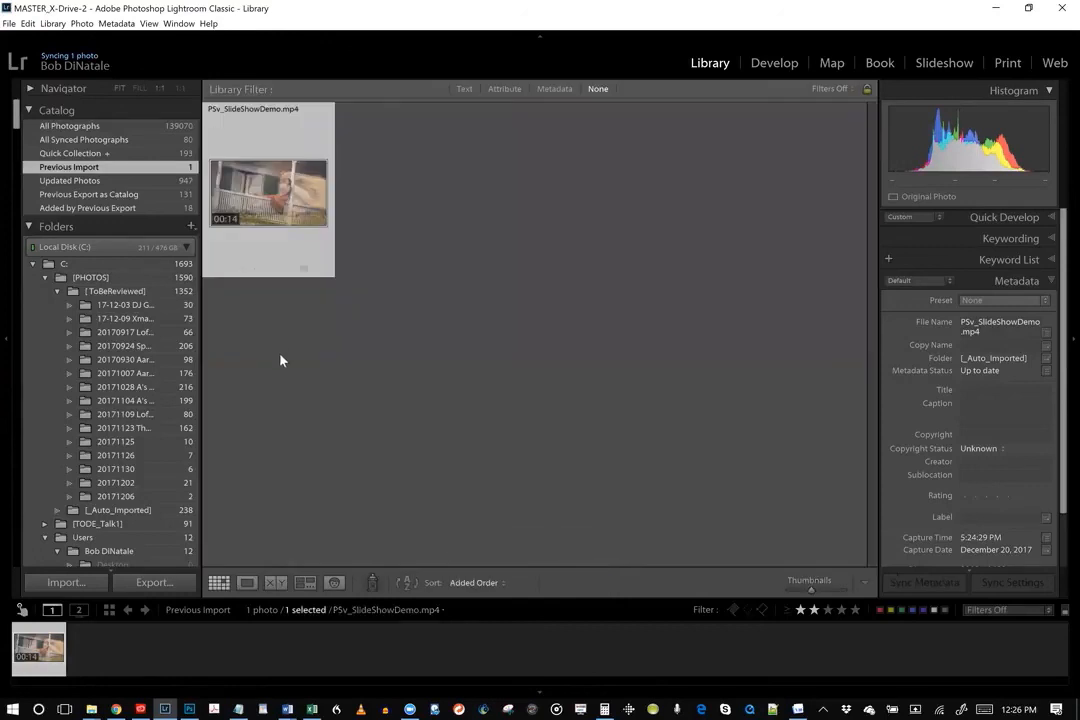